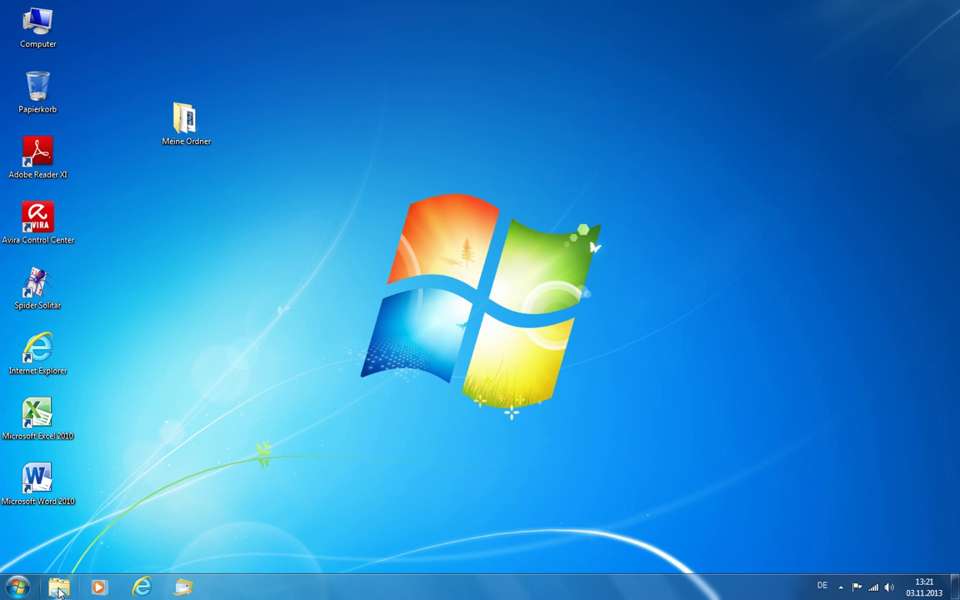
Open the Bilder library in Windows Explorer and return to the Bibliotheken overview
{"action": "left_click", "coordinate": [58, 590]}
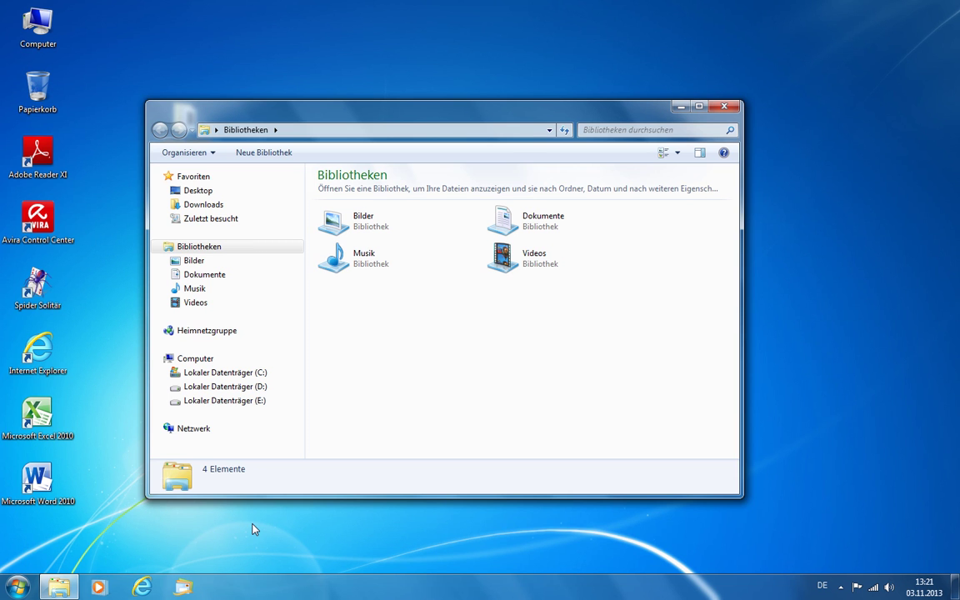
{"action": "left_click", "coordinate": [360, 228]}
{"action": "double_click", "coordinate": [360, 227]}
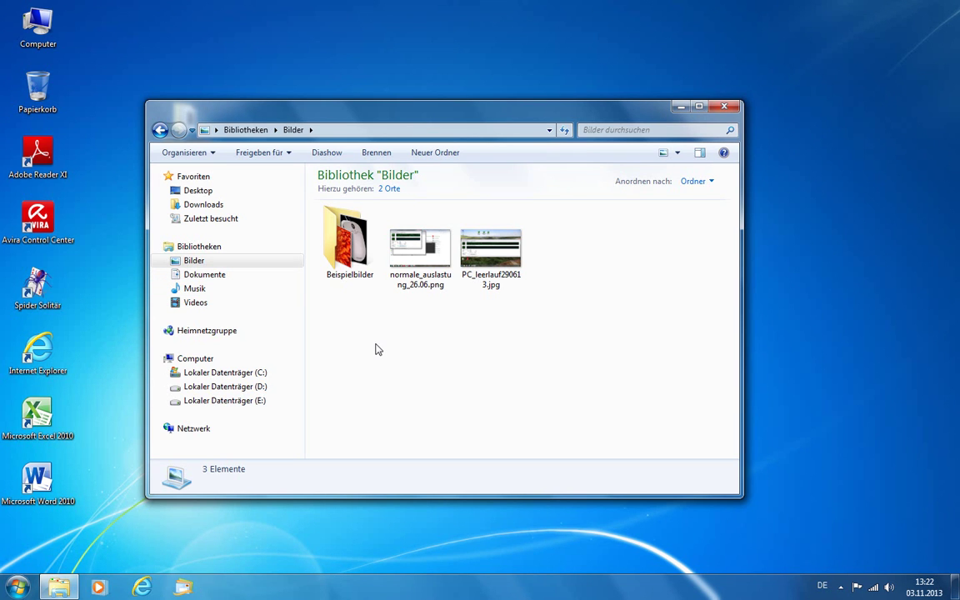
{"action": "left_click", "coordinate": [160, 131]}
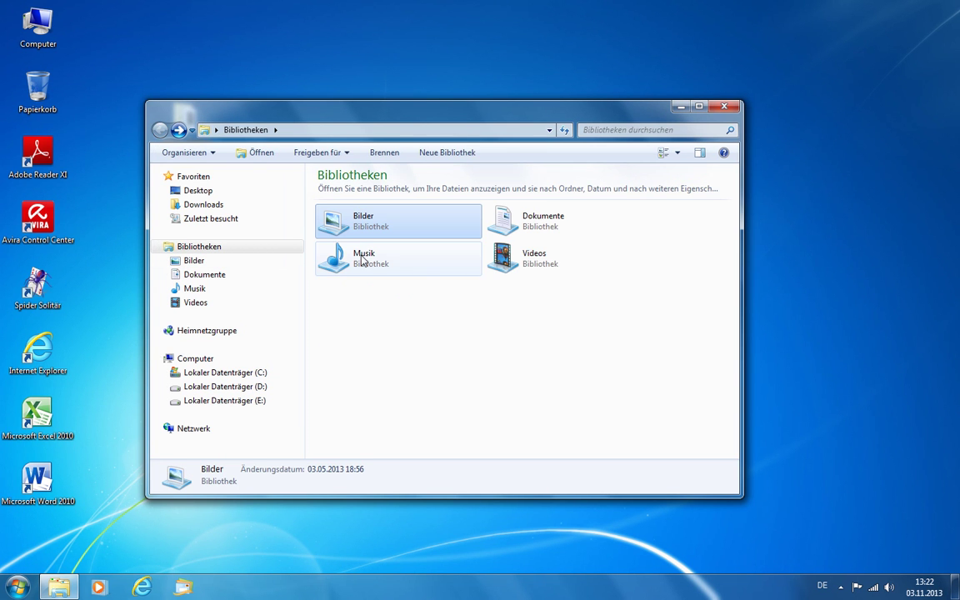
View the Öffentliche Musik folder in the Musik library and close the Explorer window
{"action": "left_click", "coordinate": [194, 289]}
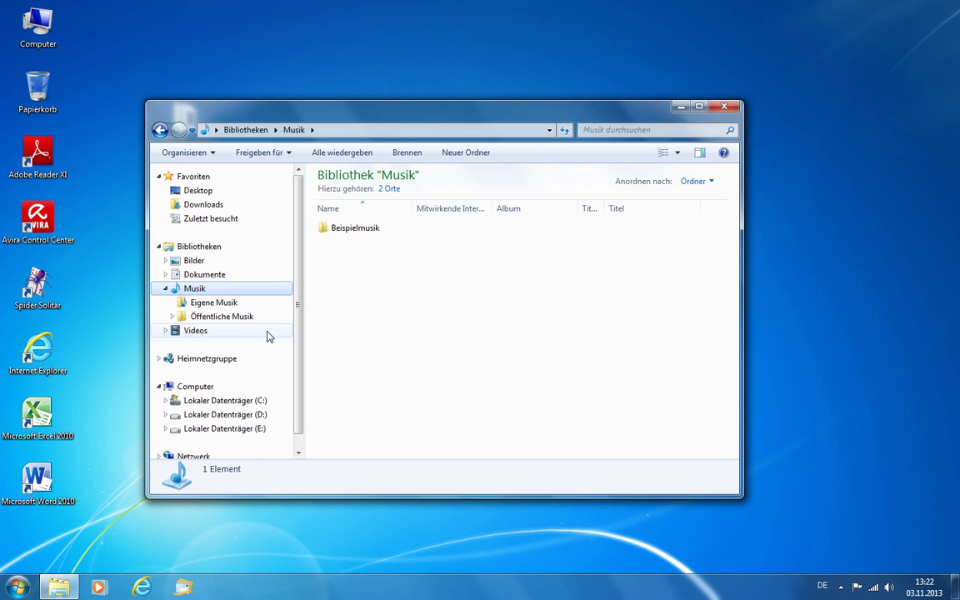
{"action": "left_click", "coordinate": [218, 318]}
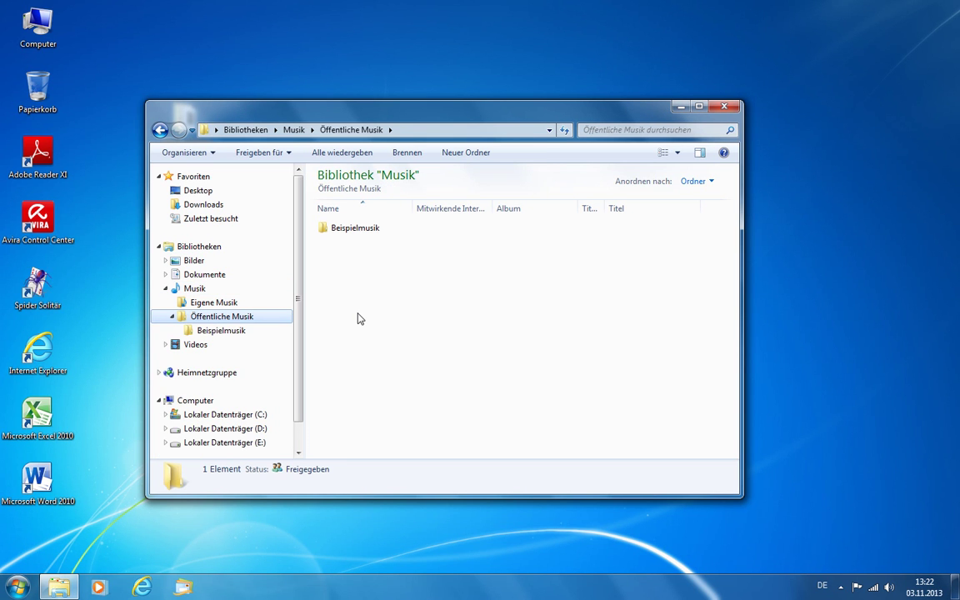
{"action": "left_click", "coordinate": [351, 230]}
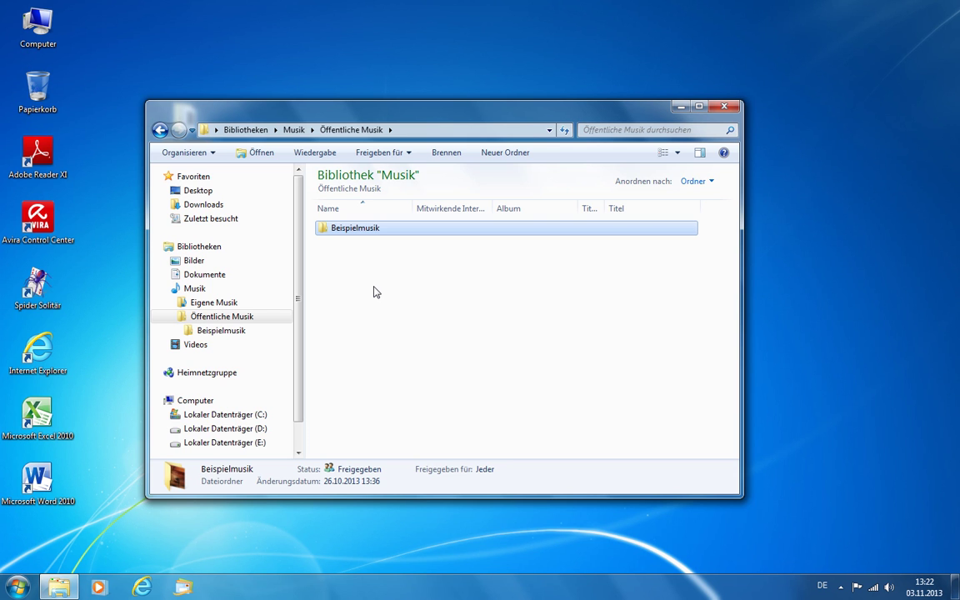
{"action": "left_click", "coordinate": [160, 131]}
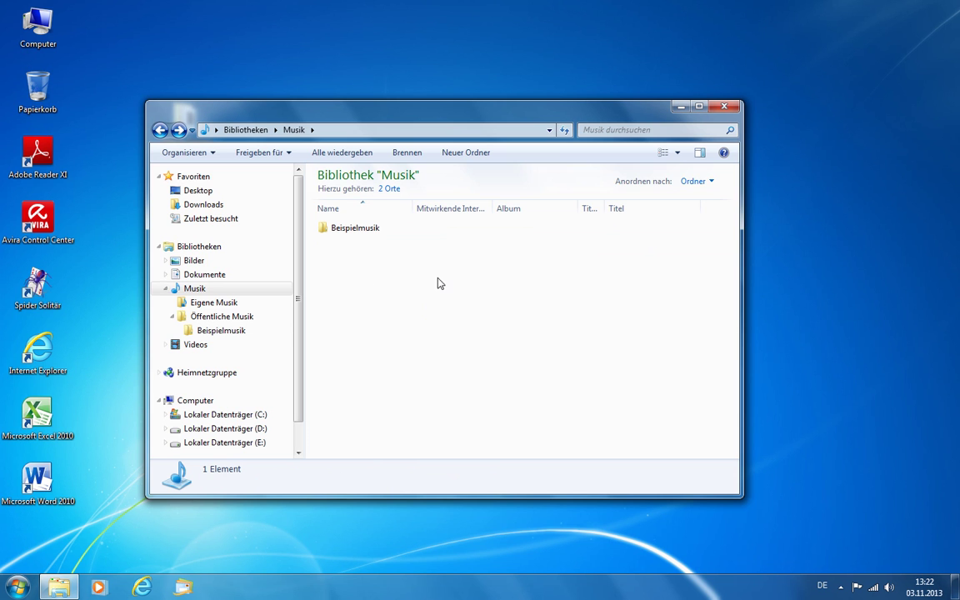
{"action": "left_click", "coordinate": [725, 109]}
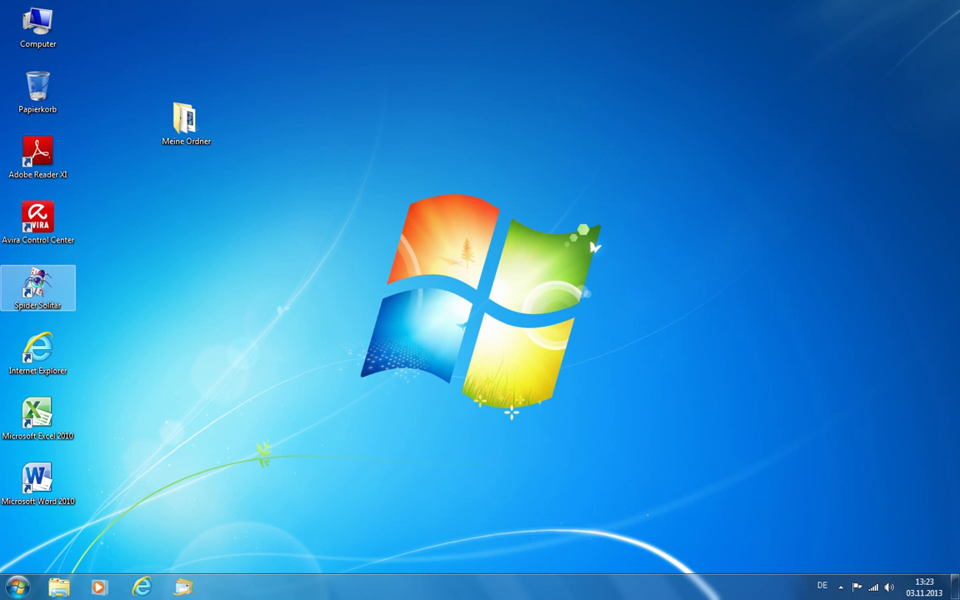
Launch Spider Solitär from its desktop shortcut
{"action": "right_click", "coordinate": [38, 285]}
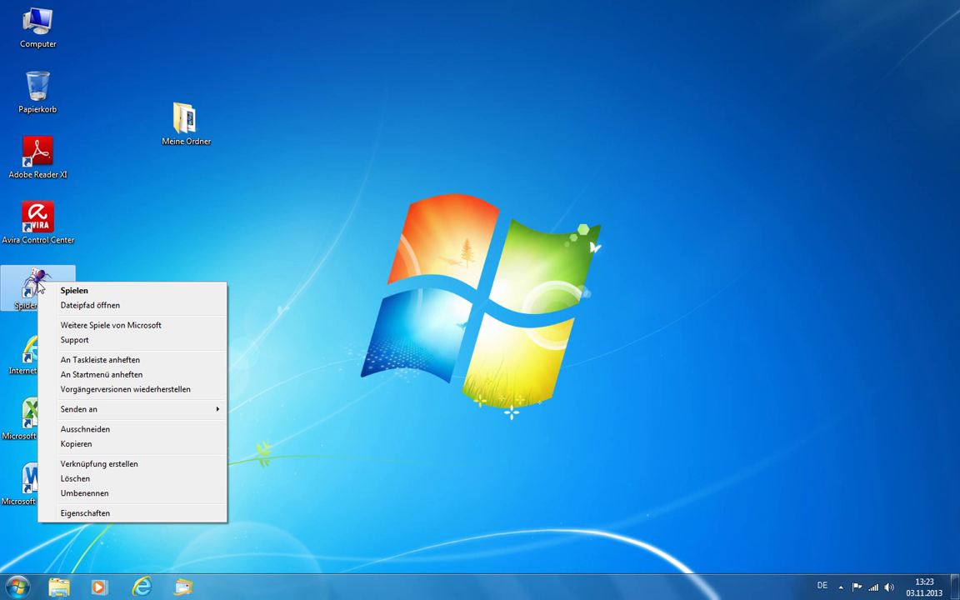
{"action": "left_click", "coordinate": [97, 297]}
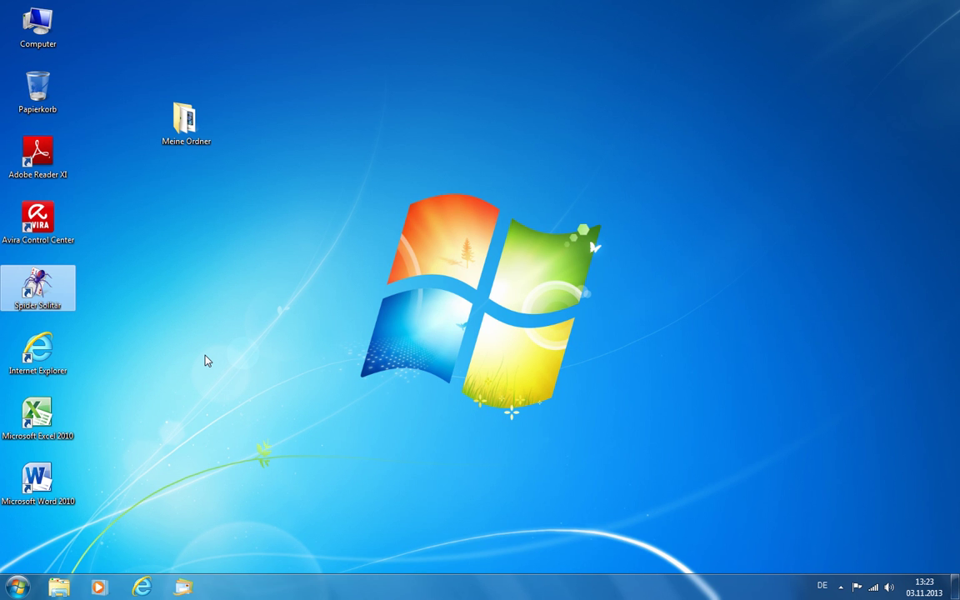
{"action": "key", "text": "Return"}
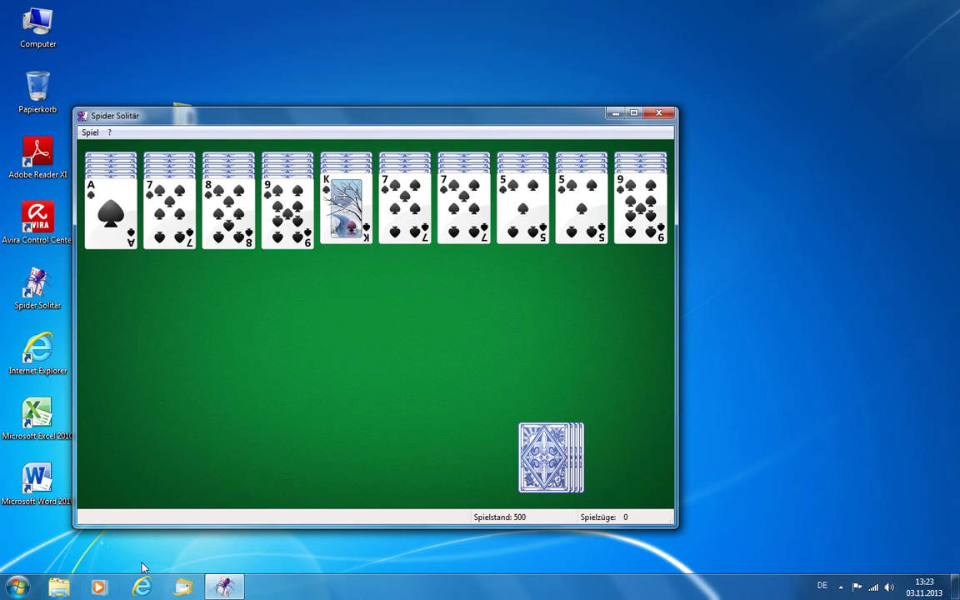
Minimise the Spider Solitär window and restore it to the desktop
{"action": "mouse_move", "coordinate": [230, 589]}
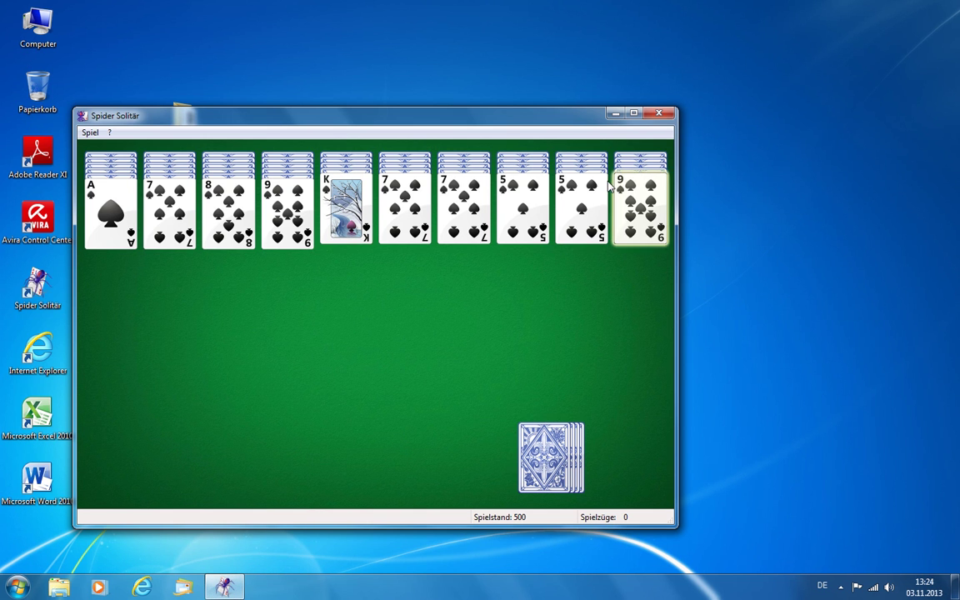
{"action": "left_click", "coordinate": [616, 114]}
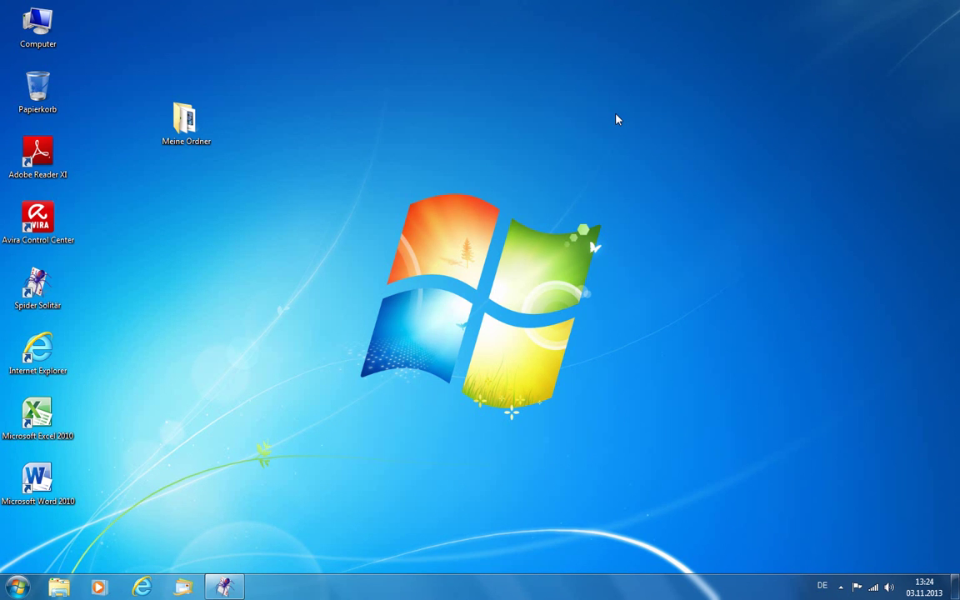
{"action": "left_click", "coordinate": [227, 589]}
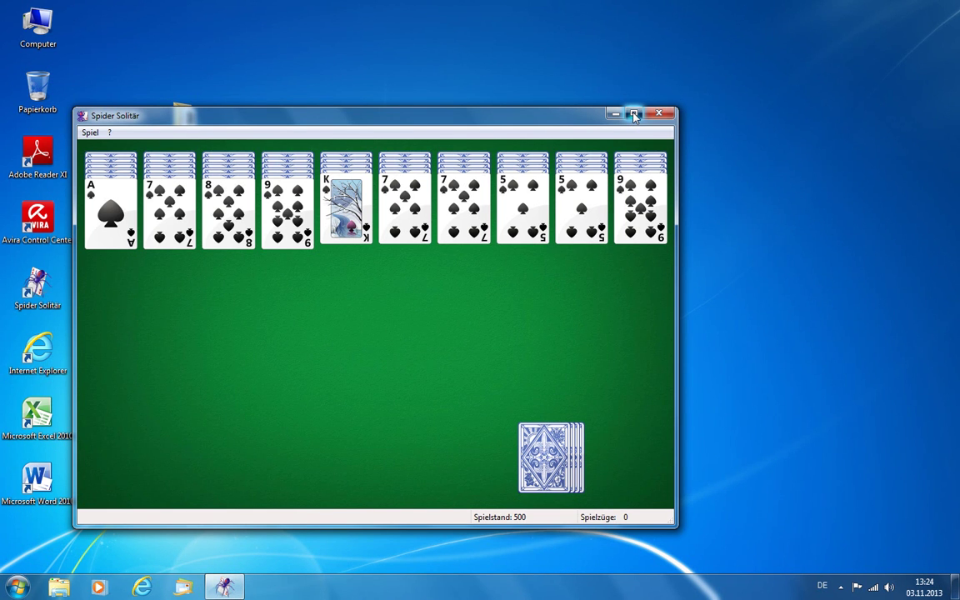
Maximise the Spider Solitär window to full screen and close the game
{"action": "left_click", "coordinate": [634, 115]}
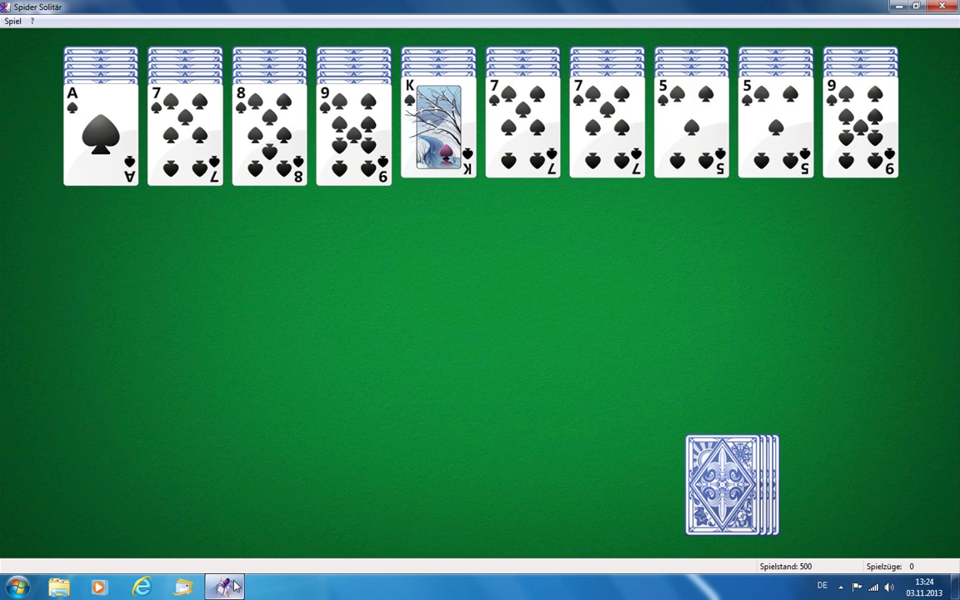
{"action": "mouse_move", "coordinate": [234, 586]}
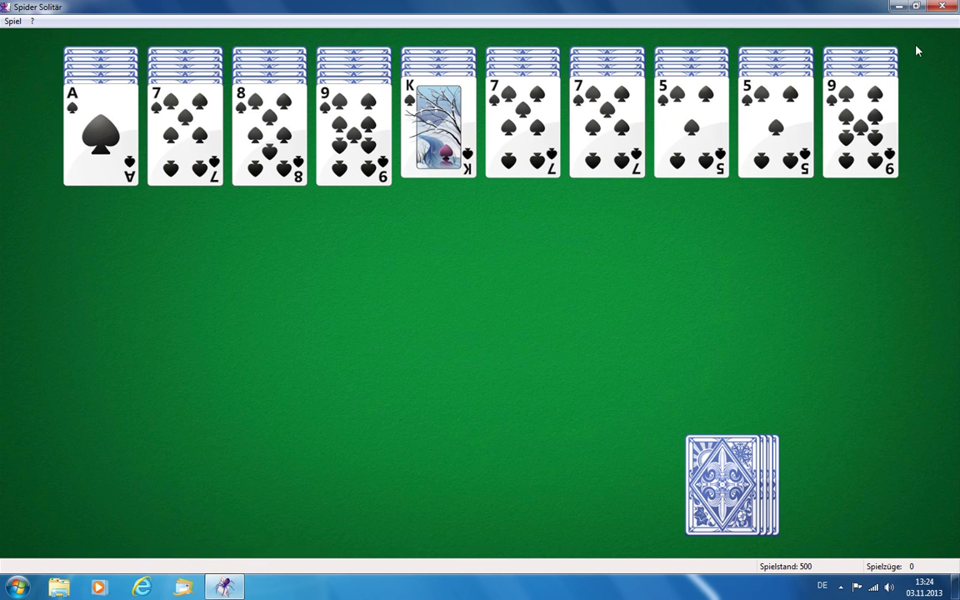
{"action": "left_click", "coordinate": [943, 7]}
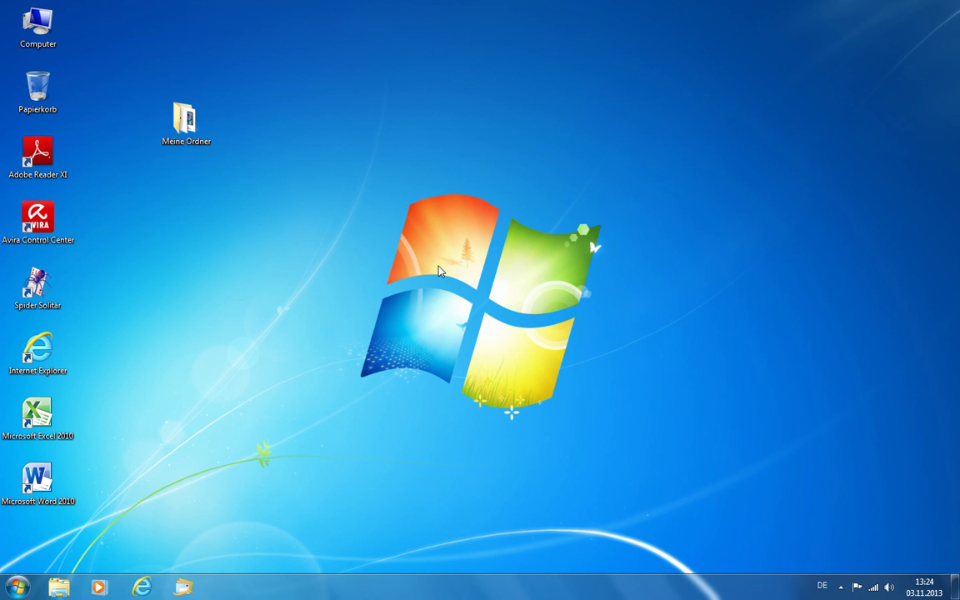
Change the desktop icon size to Große Symbole
{"action": "right_click", "coordinate": [261, 231]}
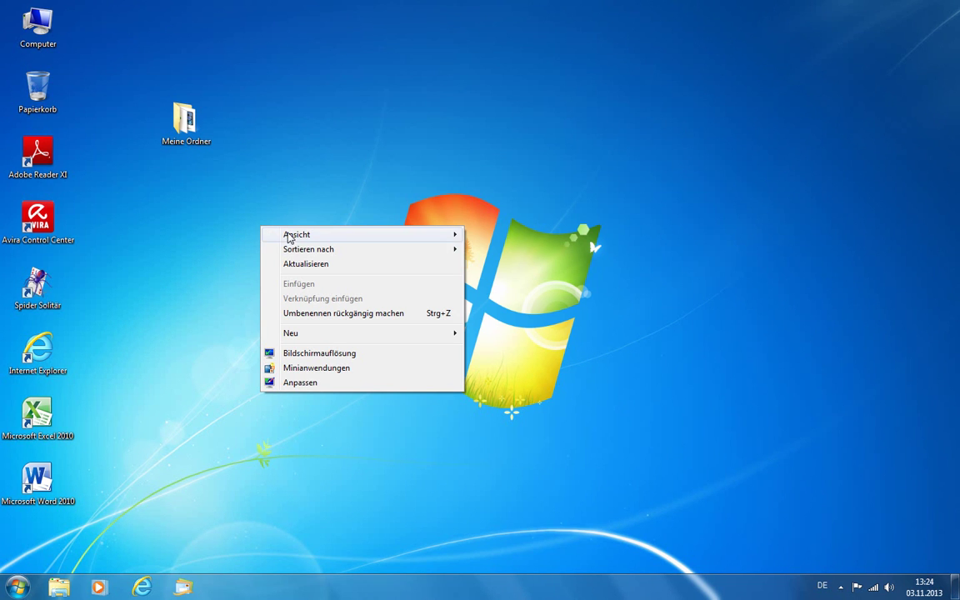
{"action": "mouse_move", "coordinate": [300, 240]}
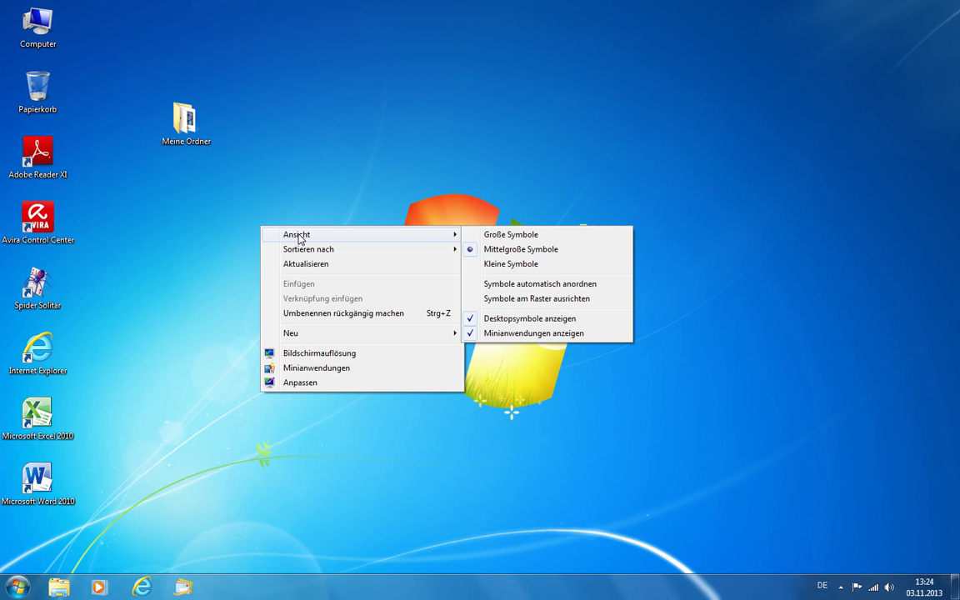
{"action": "left_click", "coordinate": [472, 240]}
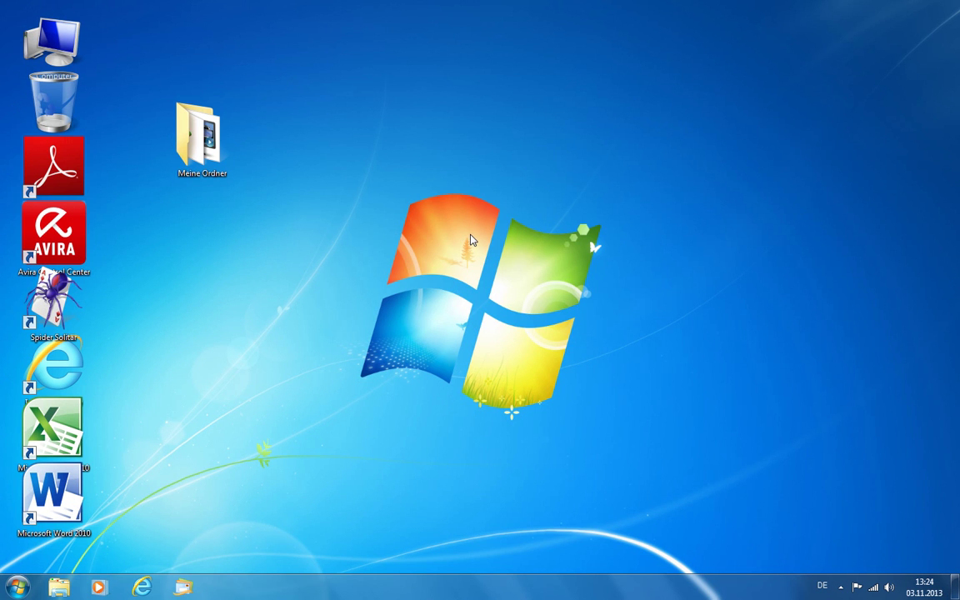
Set the desktop icon size back to Mittelgroße Symbole
{"action": "right_click", "coordinate": [242, 243]}
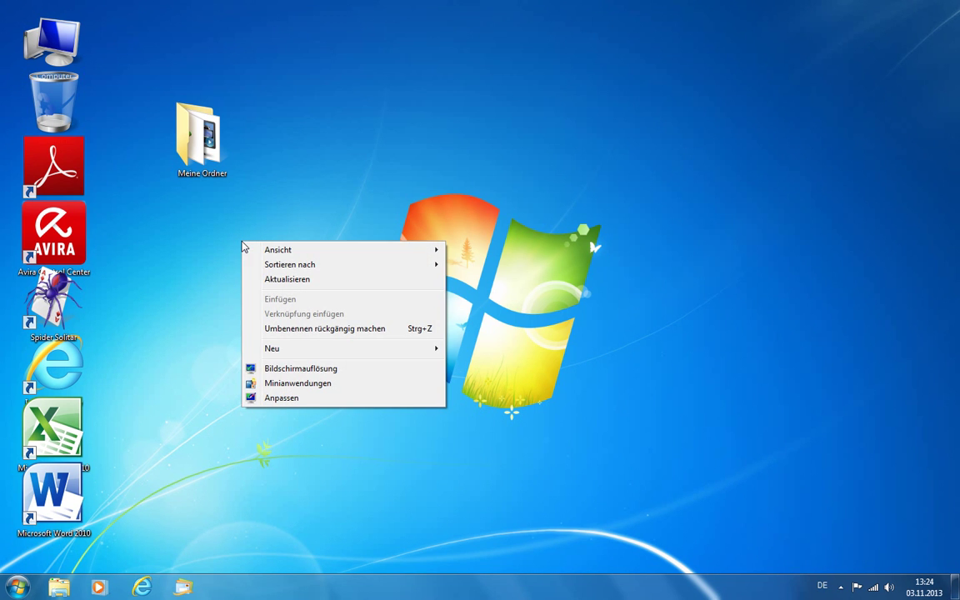
{"action": "mouse_move", "coordinate": [280, 255]}
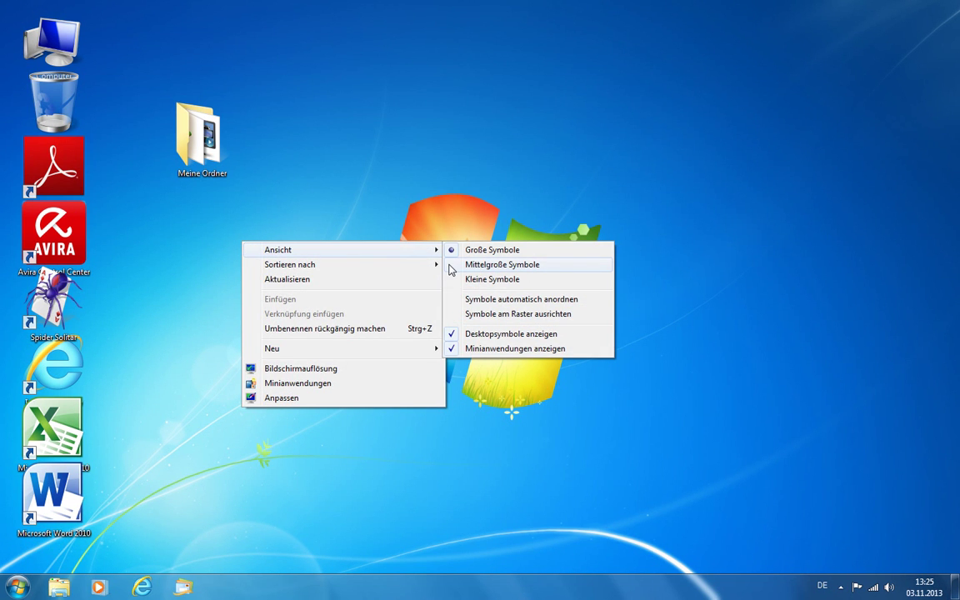
{"action": "left_click", "coordinate": [500, 264]}
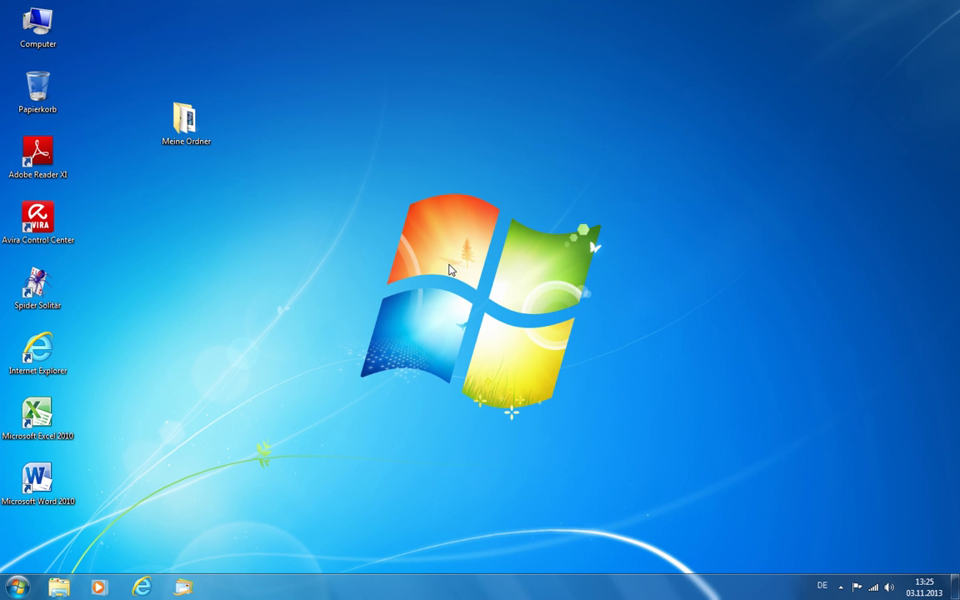
Add the Uhr gadget from the Minianwendungen gallery to the desktop and close the gallery
{"action": "right_click", "coordinate": [283, 237]}
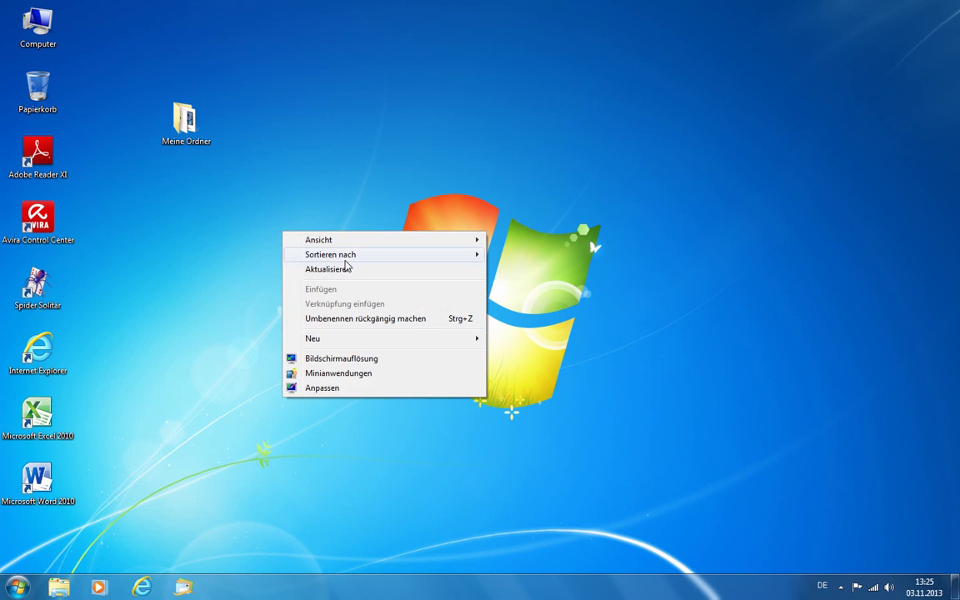
{"action": "left_click", "coordinate": [337, 376]}
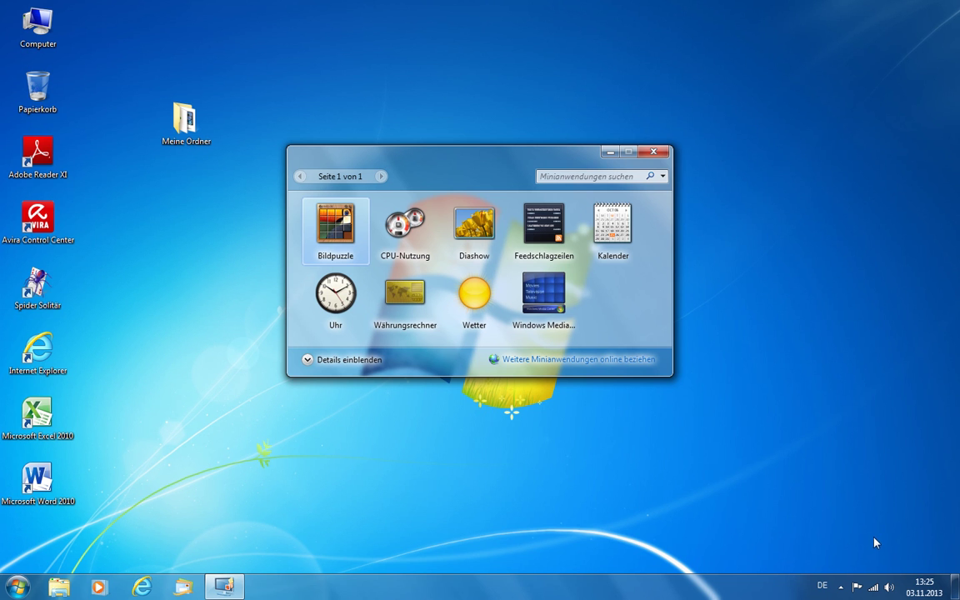
{"action": "right_click", "coordinate": [334, 297]}
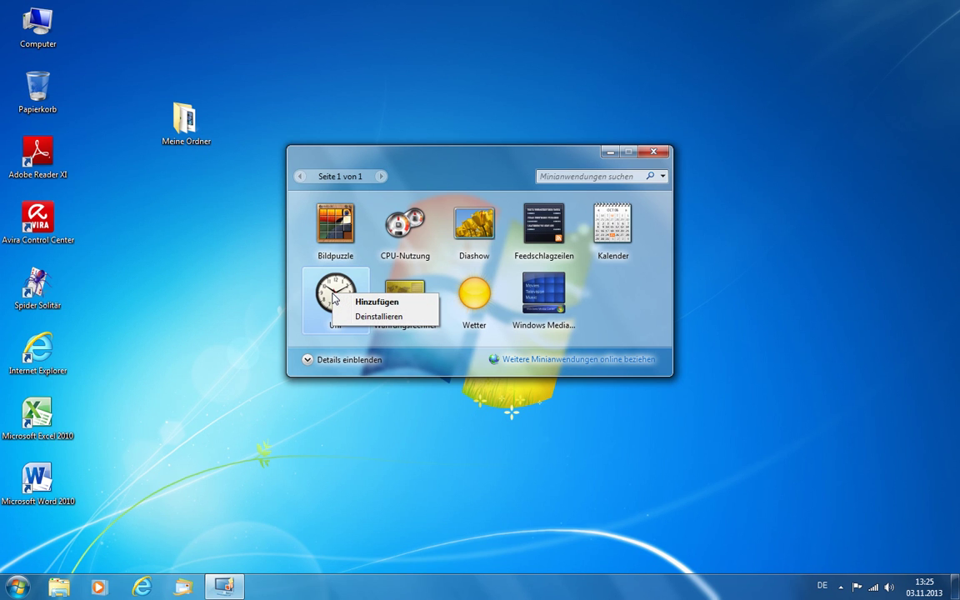
{"action": "left_click", "coordinate": [368, 306]}
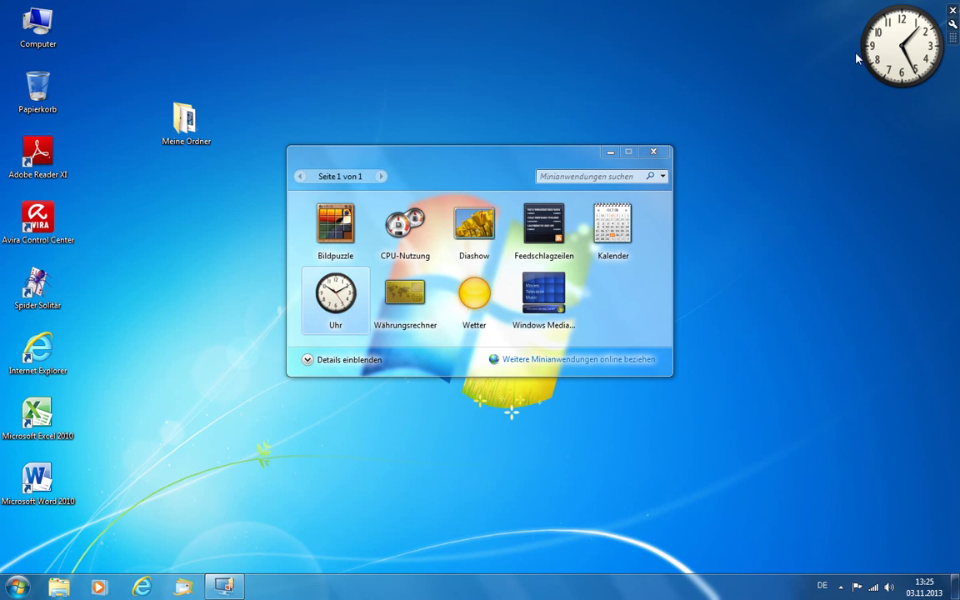
{"action": "mouse_move", "coordinate": [900, 54]}
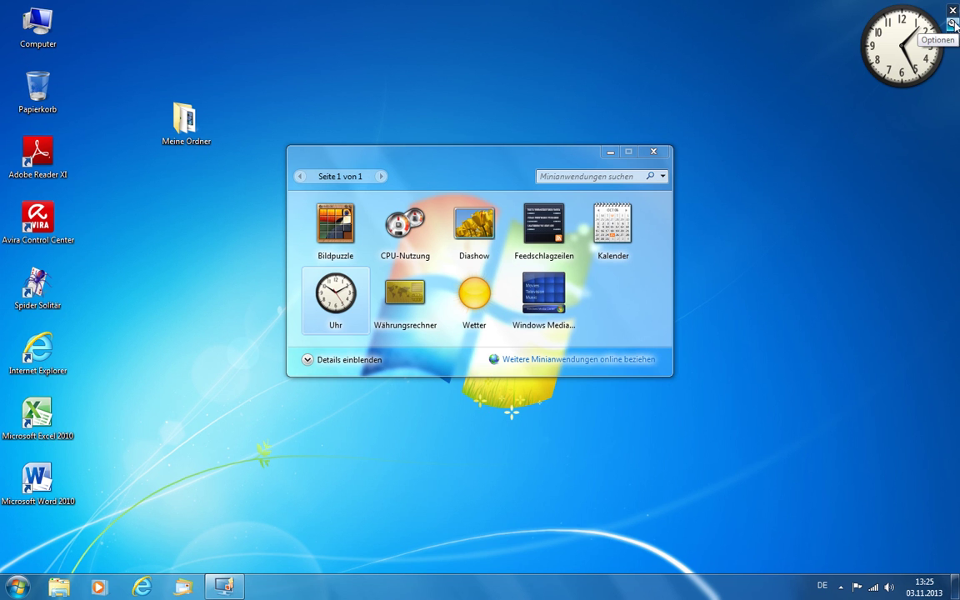
{"action": "left_click", "coordinate": [654, 152]}
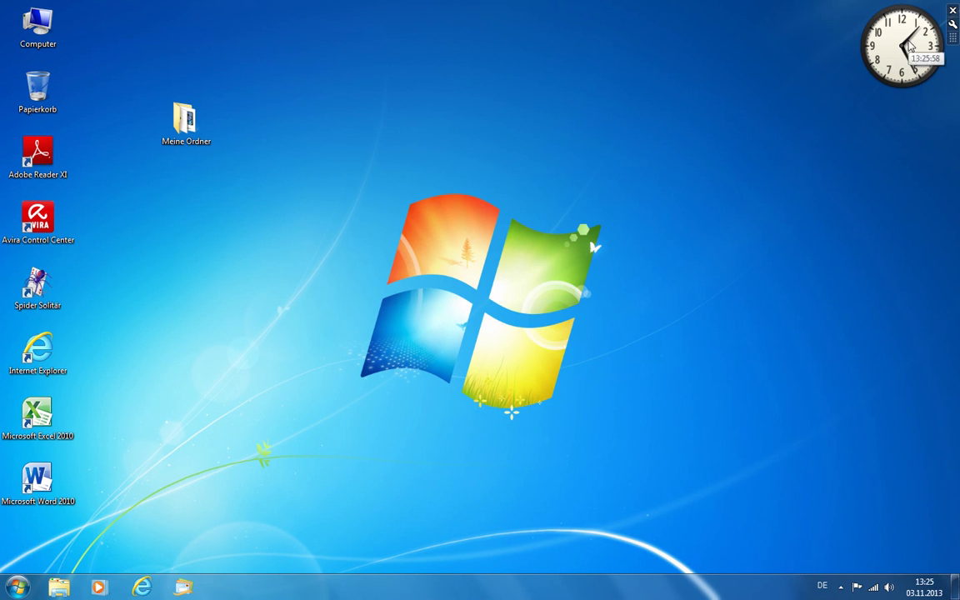
Remove the clock gadget from the desktop
{"action": "mouse_move", "coordinate": [954, 14]}
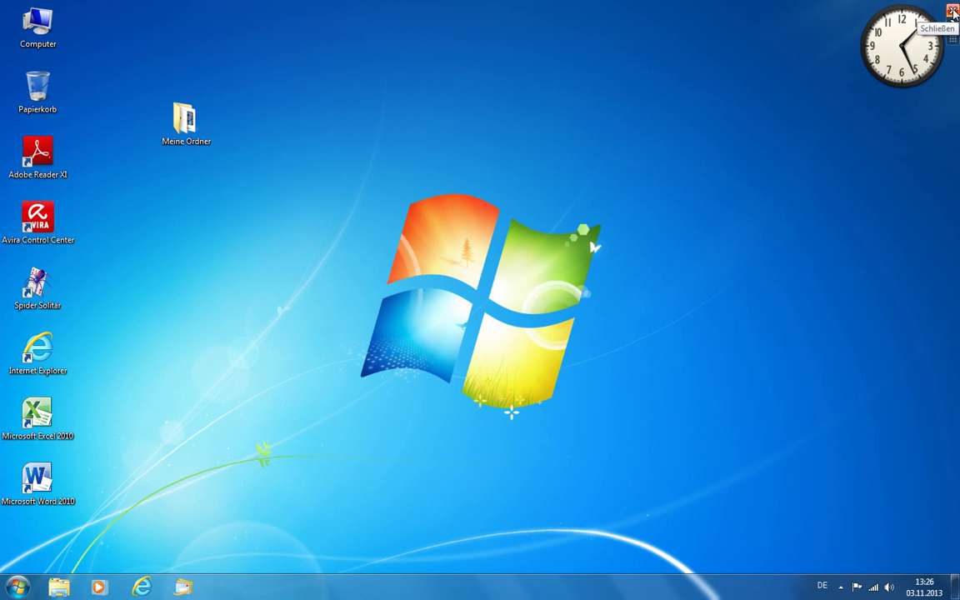
{"action": "left_click", "coordinate": [955, 14]}
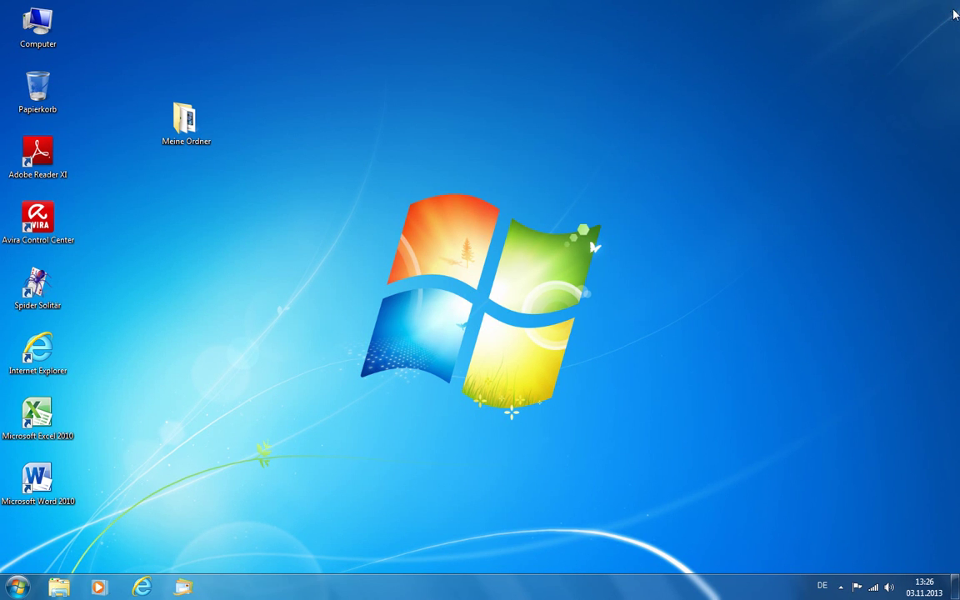
Apply the Aero design Landschaften in the desktop's personalization settings
{"action": "right_click", "coordinate": [363, 181]}
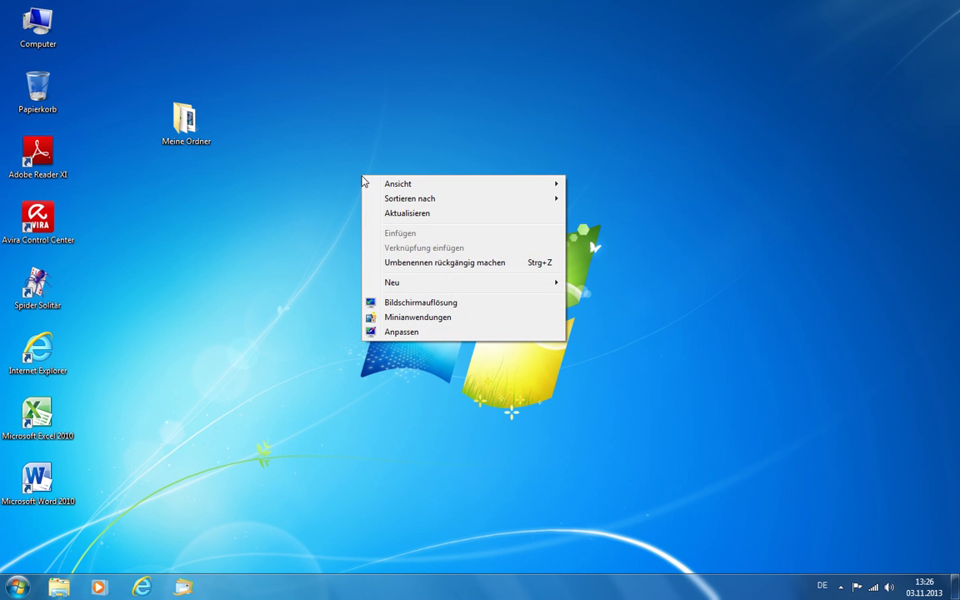
{"action": "left_click", "coordinate": [410, 334]}
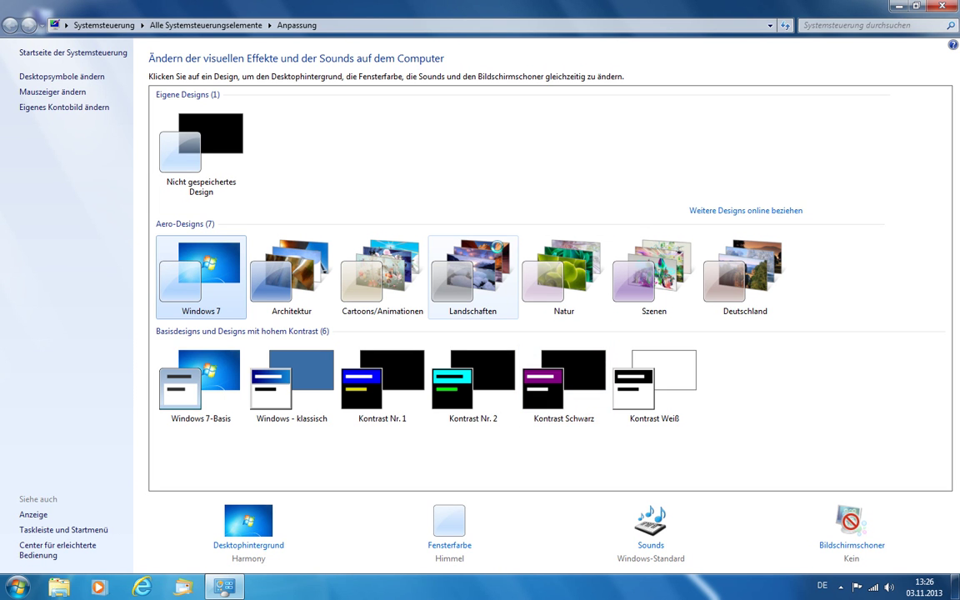
{"action": "left_click", "coordinate": [500, 252]}
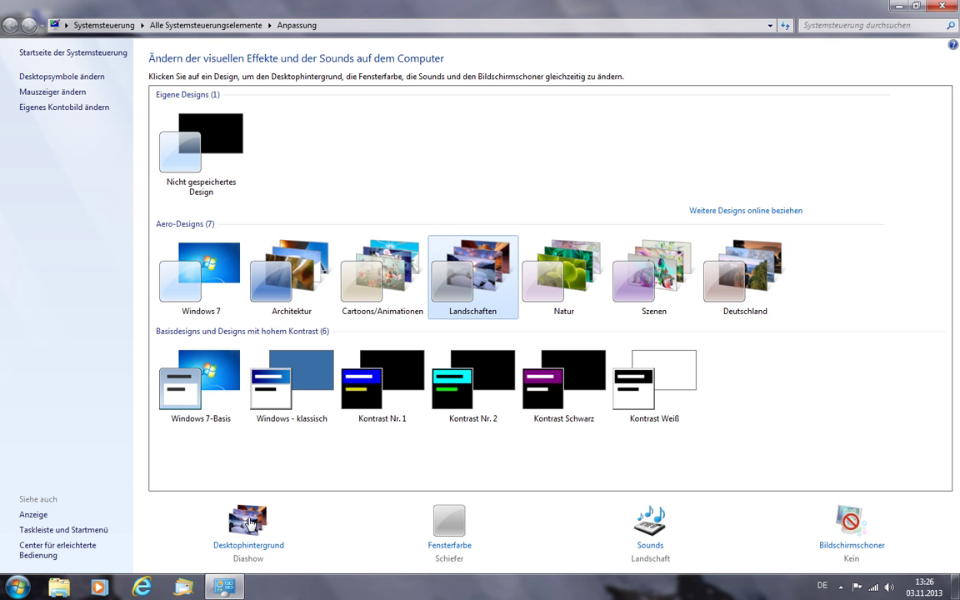
Set the desktop background slideshow to change pictures every 10 Sekunden, save the change and close the personalization window
{"action": "left_click", "coordinate": [249, 523]}
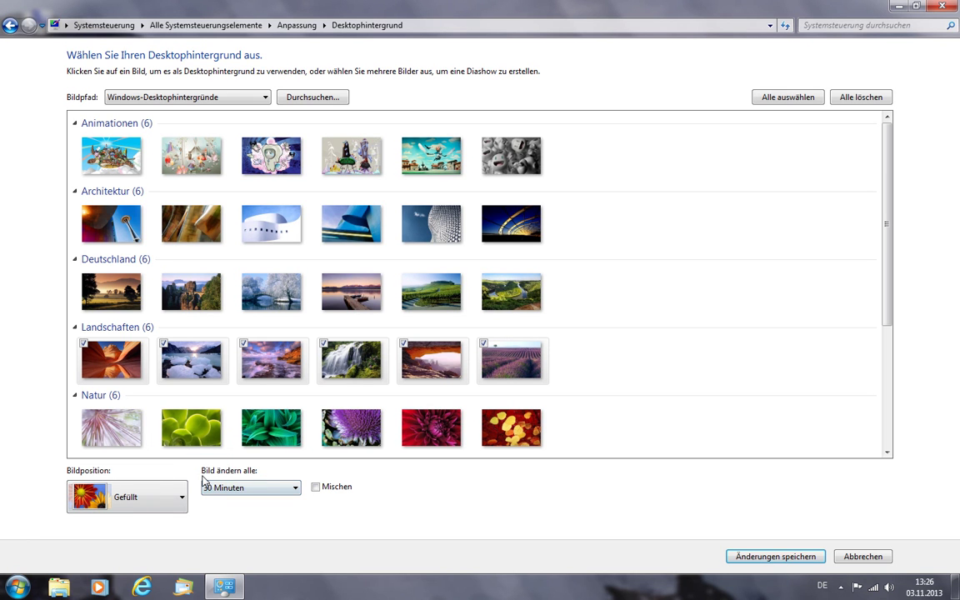
{"action": "left_click", "coordinate": [296, 489]}
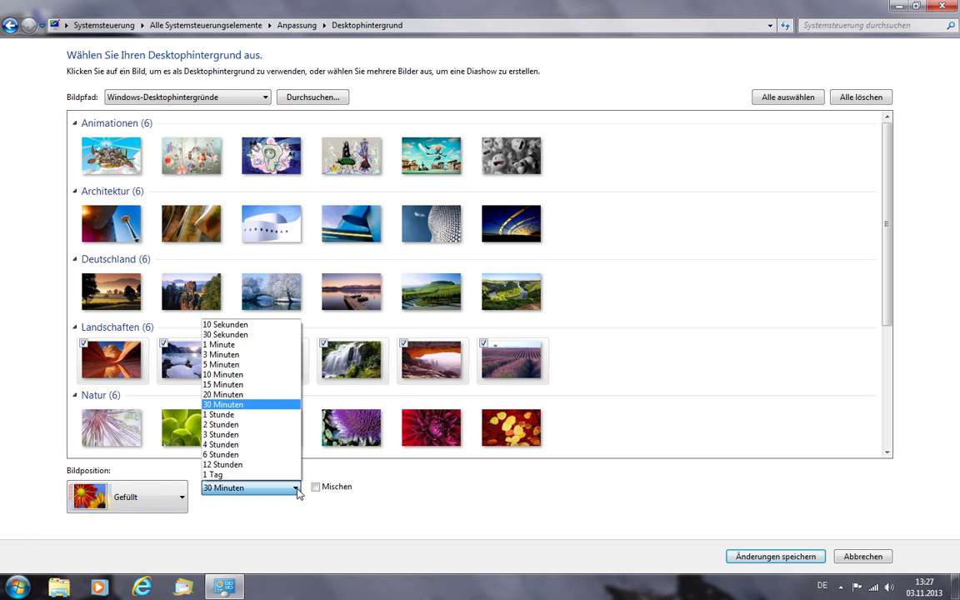
{"action": "left_click", "coordinate": [240, 325]}
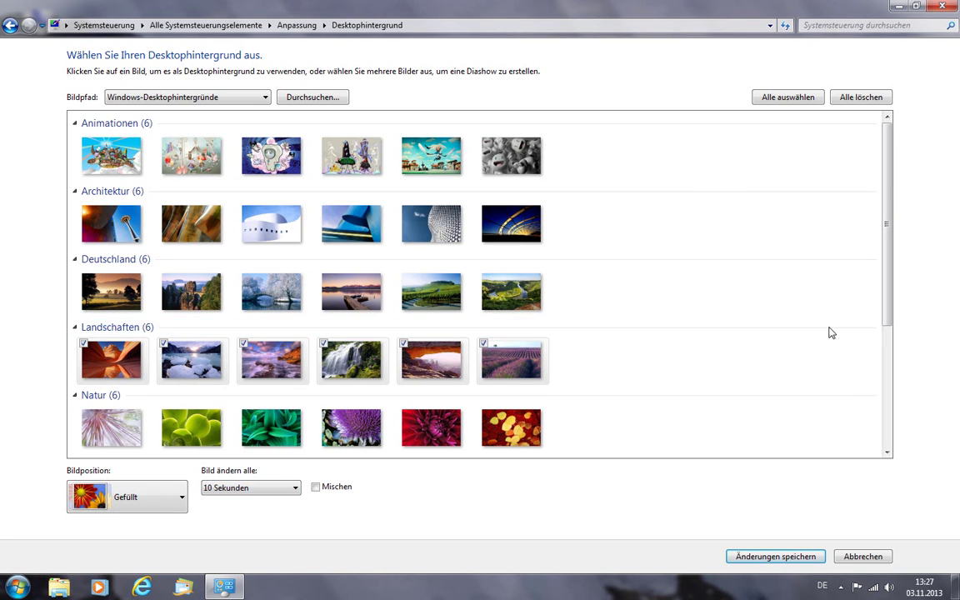
{"action": "left_click", "coordinate": [768, 556]}
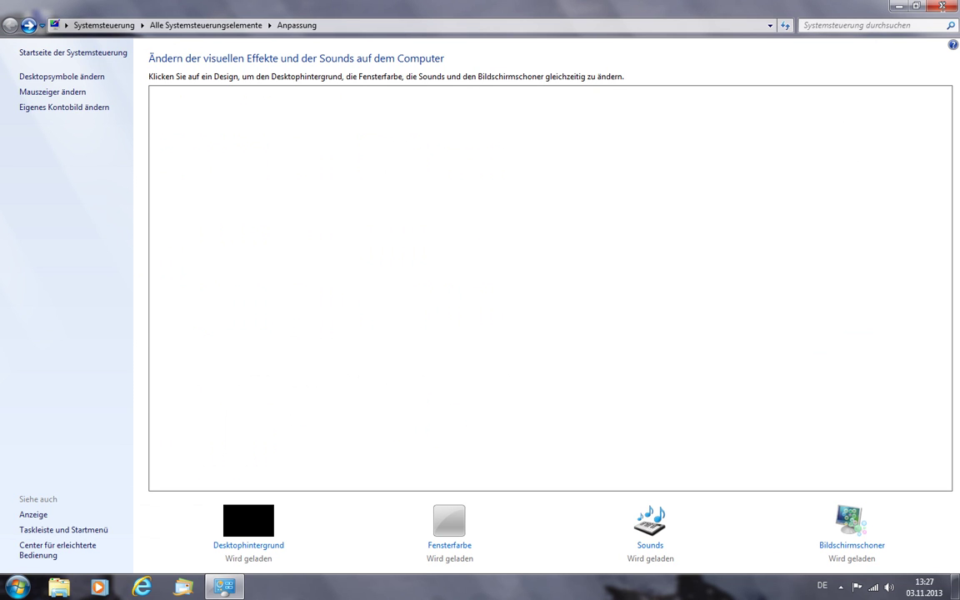
{"action": "left_click", "coordinate": [943, 9]}
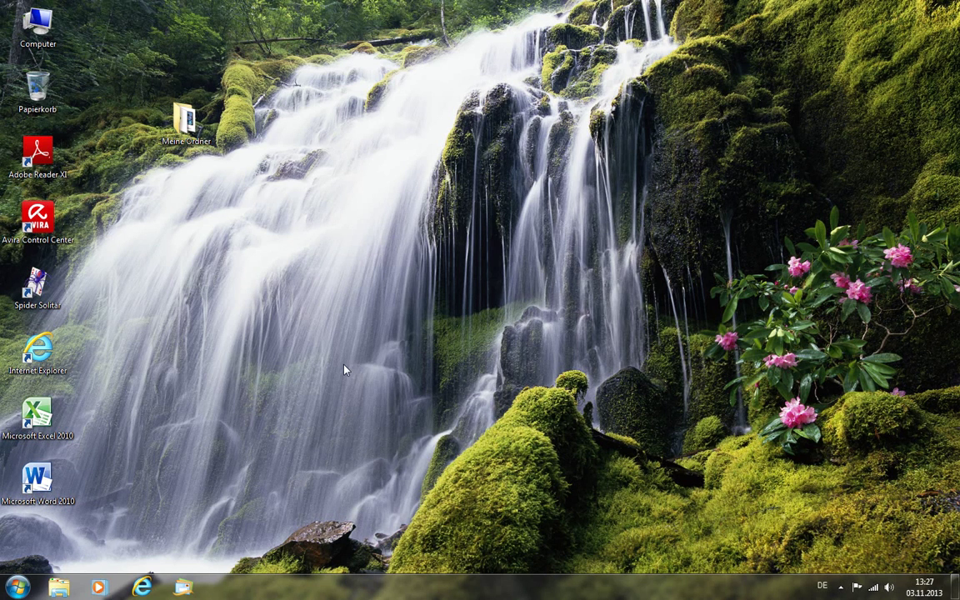
Apply the Aero design Windows 7 in the desktop's personalization settings and close the window
{"action": "right_click", "coordinate": [345, 369]}
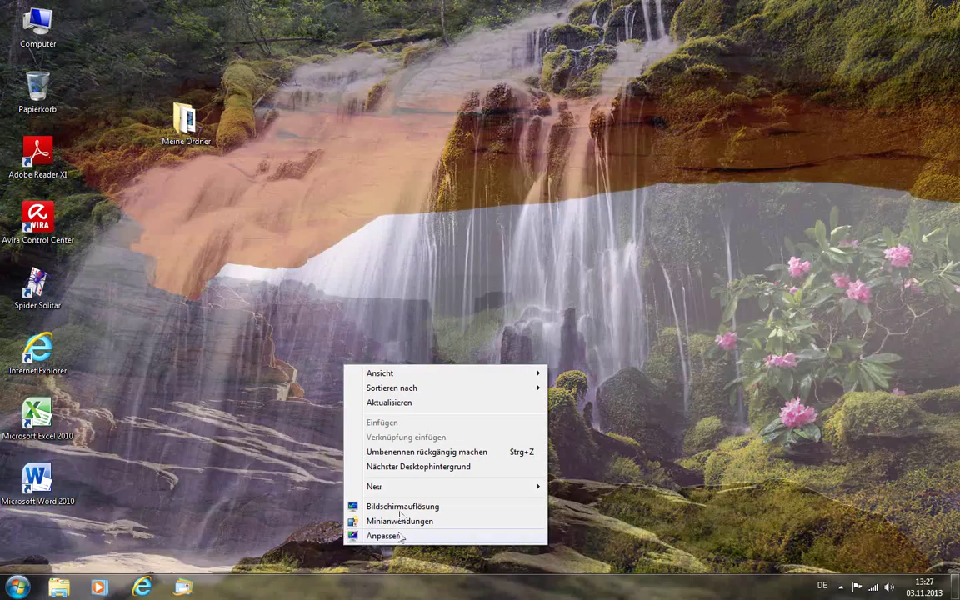
{"action": "left_click", "coordinate": [392, 538]}
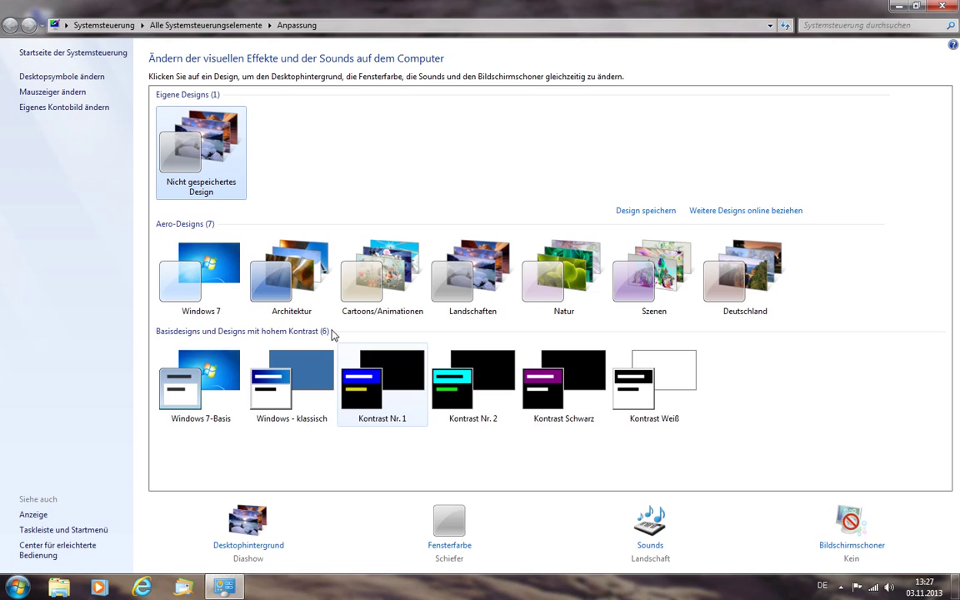
{"action": "left_click", "coordinate": [221, 270]}
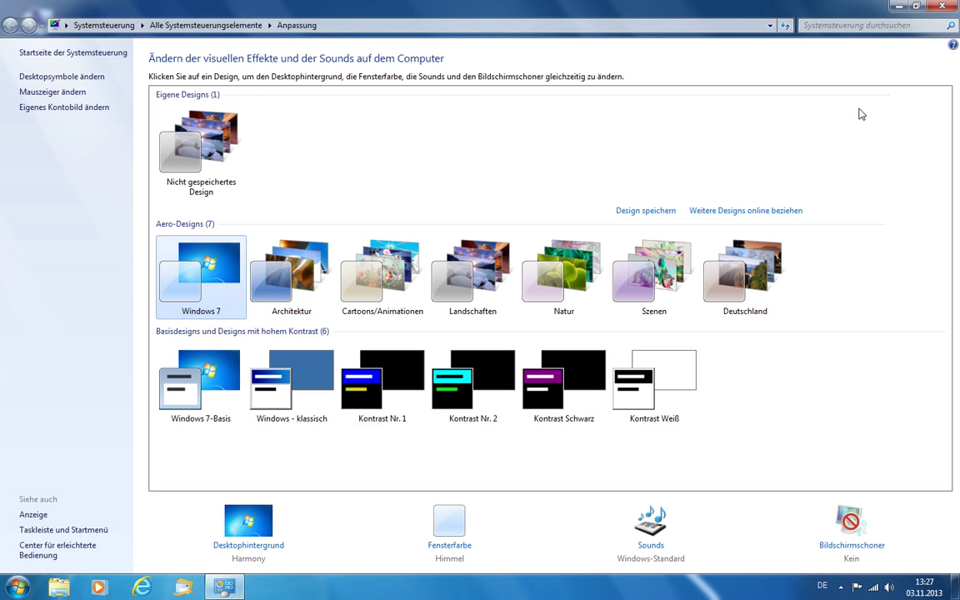
{"action": "left_click", "coordinate": [943, 9]}
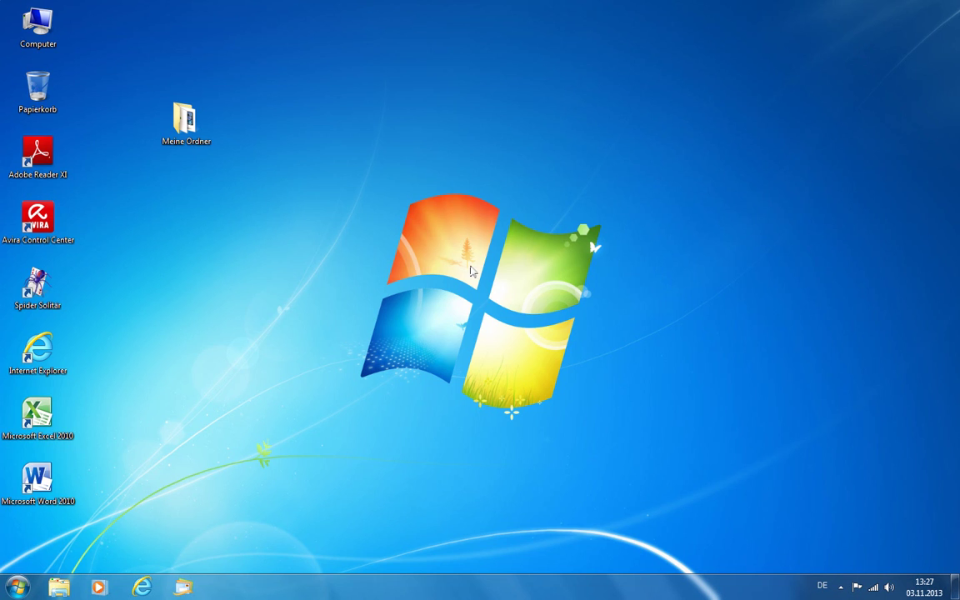